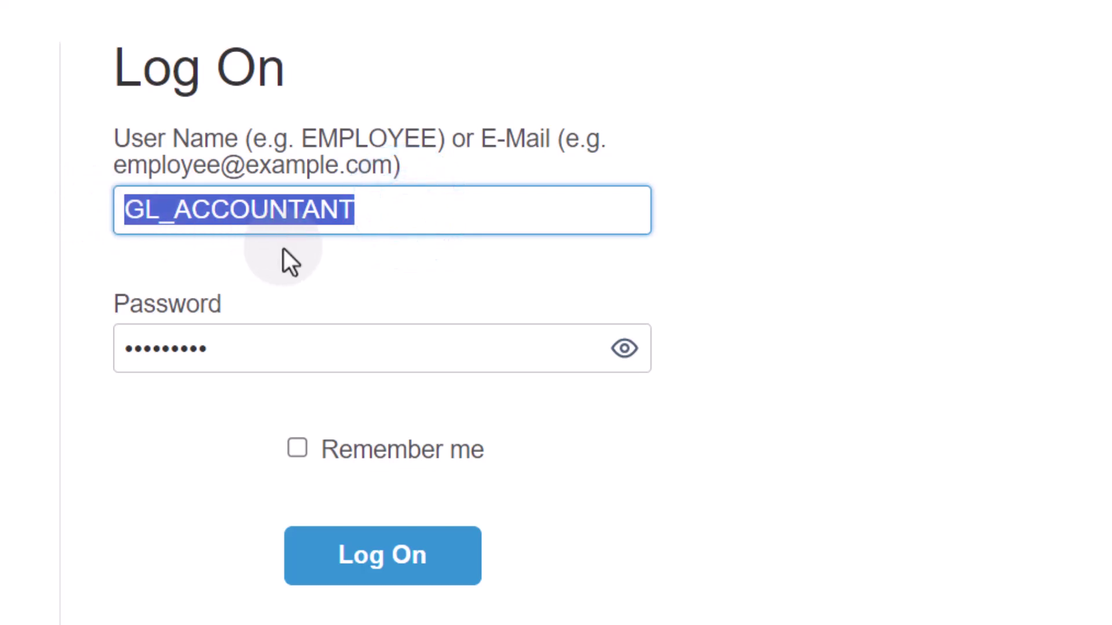
- Open Manage Financial Statement Versions from a 'Manage F' search, in display mode, and select BFSV
click(455, 555)
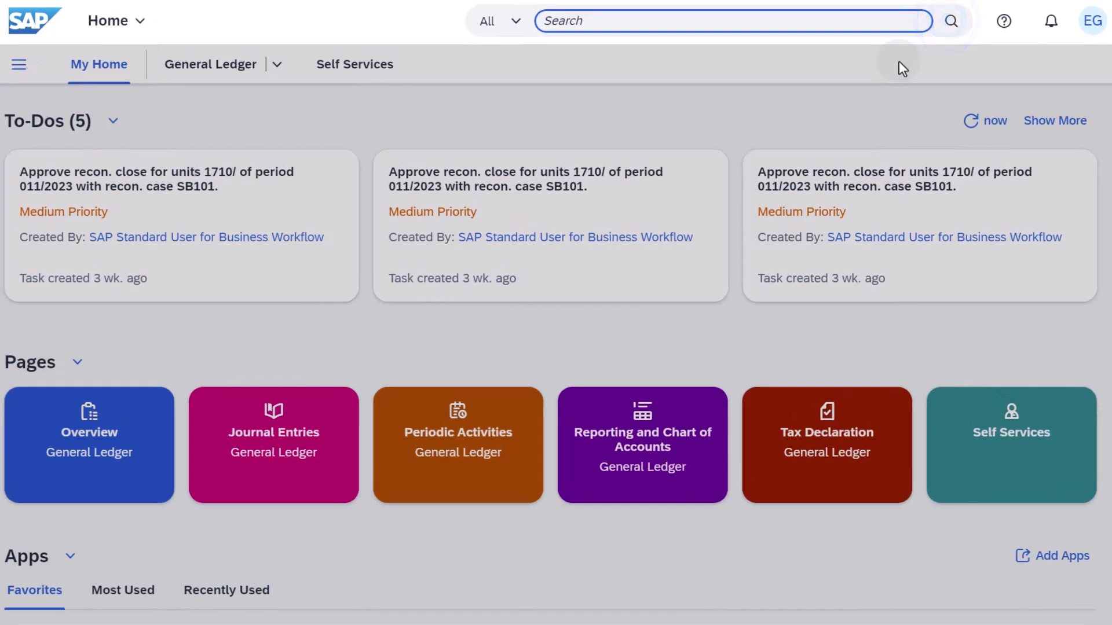
text(Manage F)
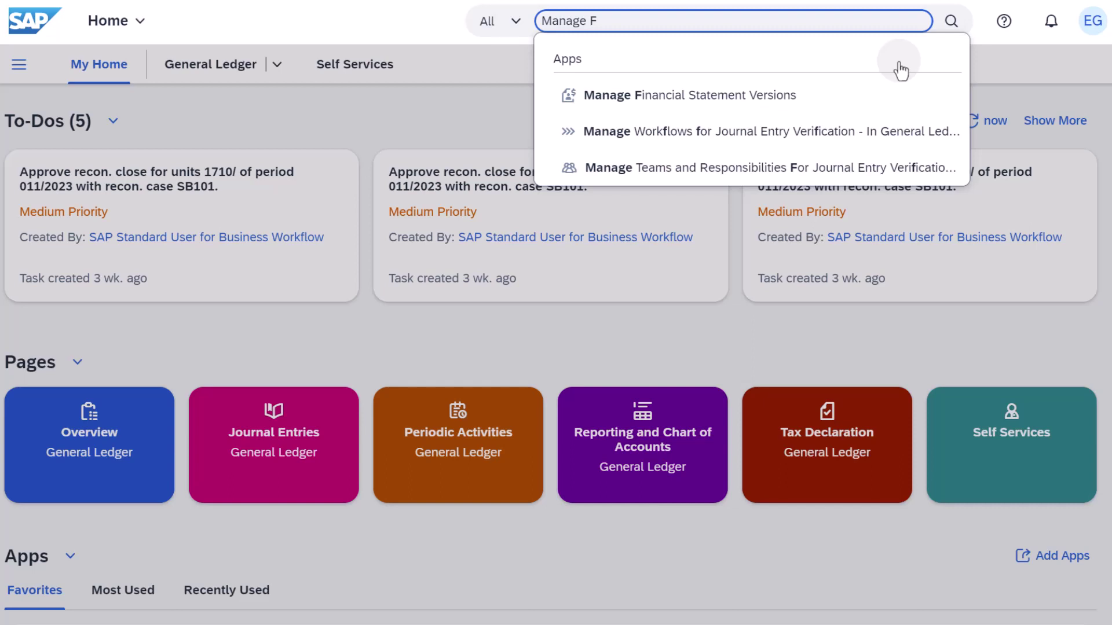
click(777, 94)
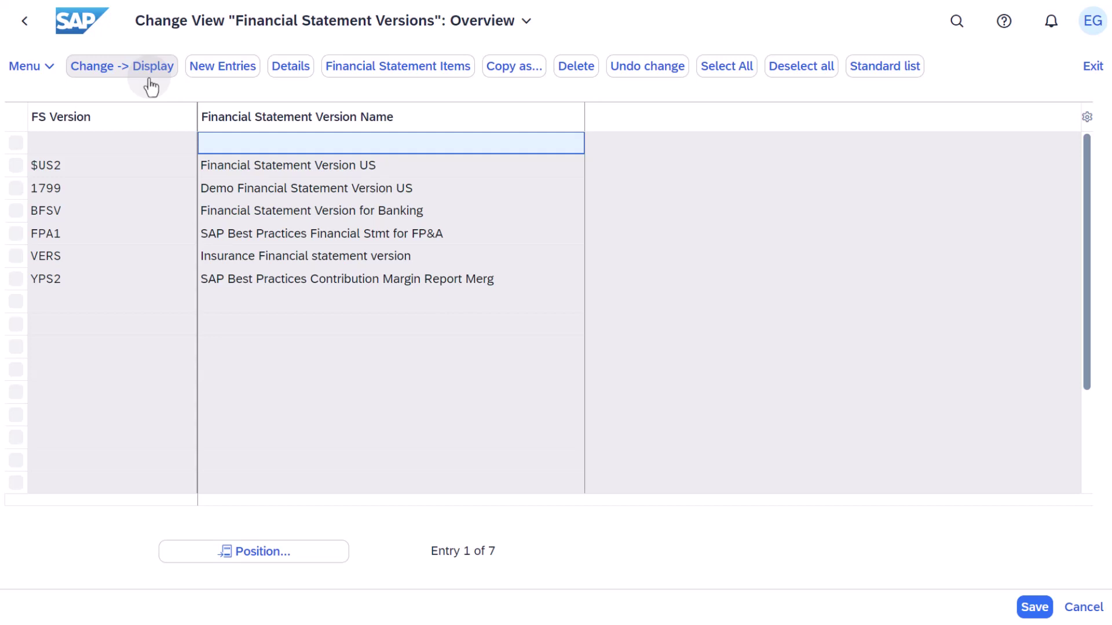
click(150, 75)
click(203, 213)
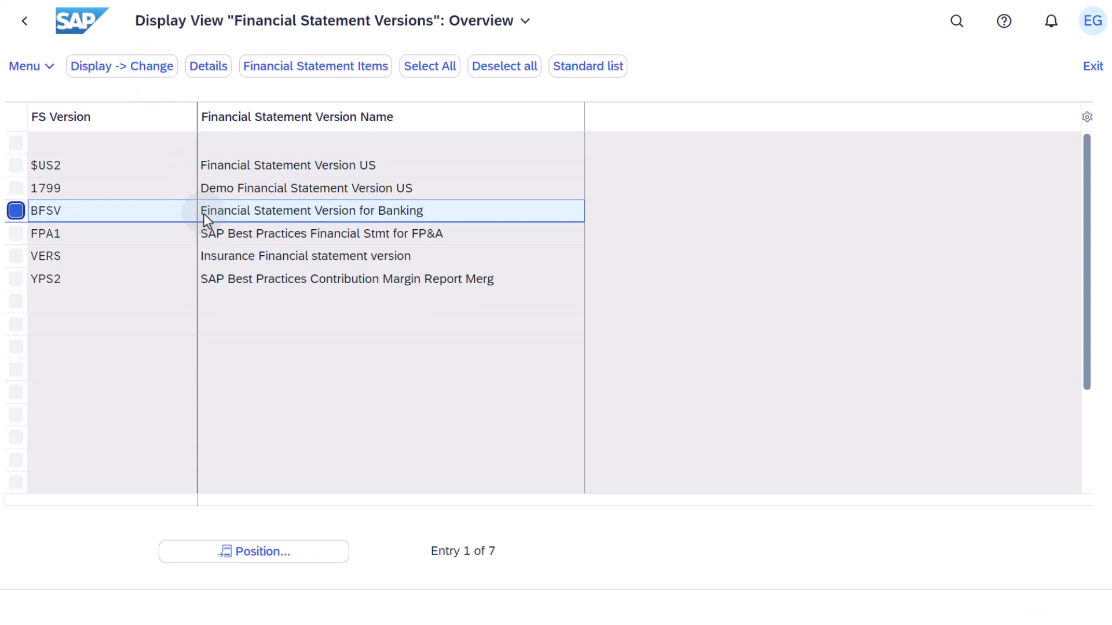
- Open the BFSV item tree and expand 1 ASSETS, then the 101 and 102 cash folders
click(333, 68)
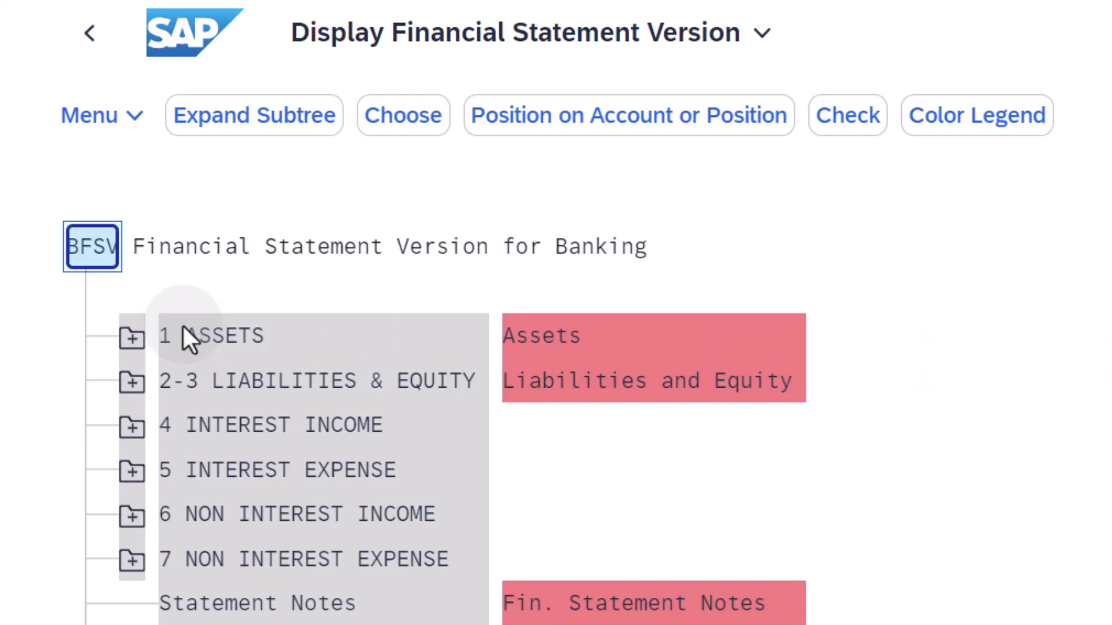
click(134, 242)
click(301, 250)
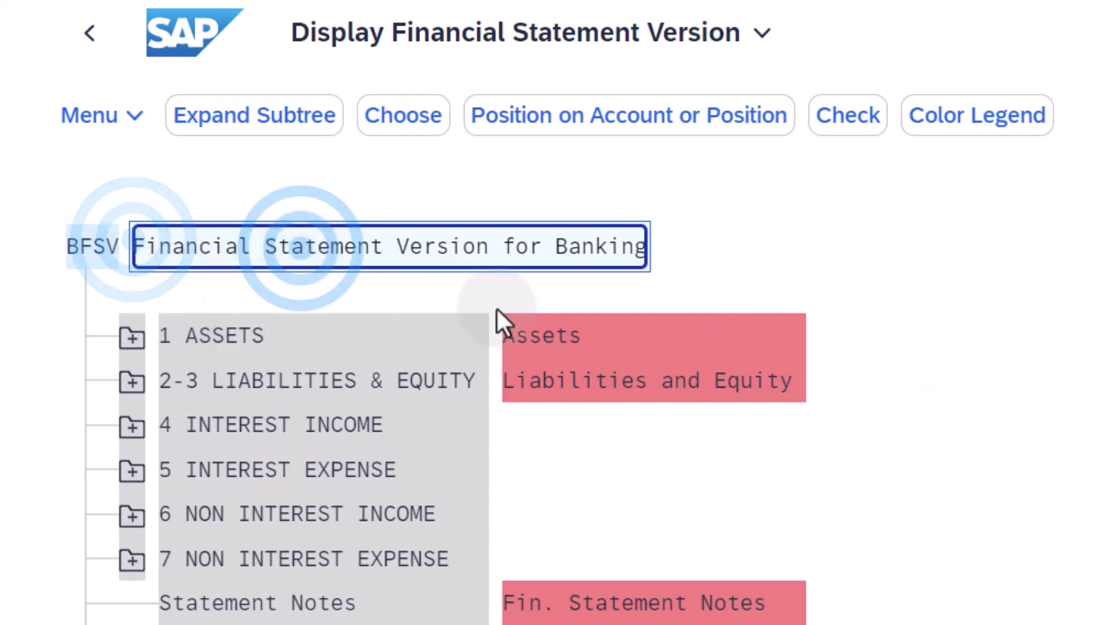
click(132, 340)
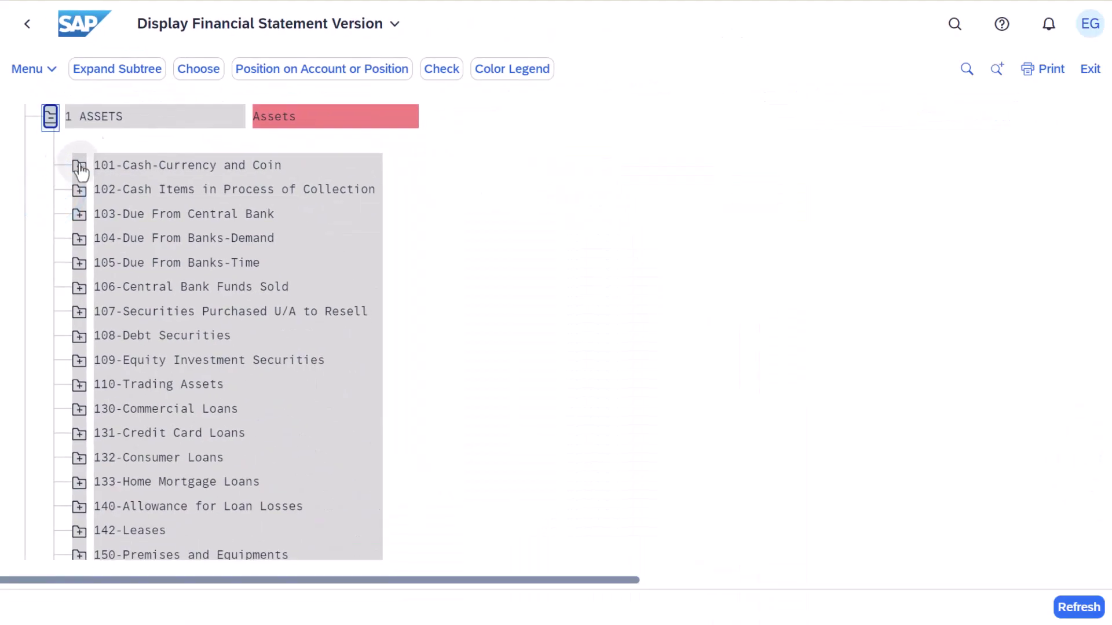
click(80, 167)
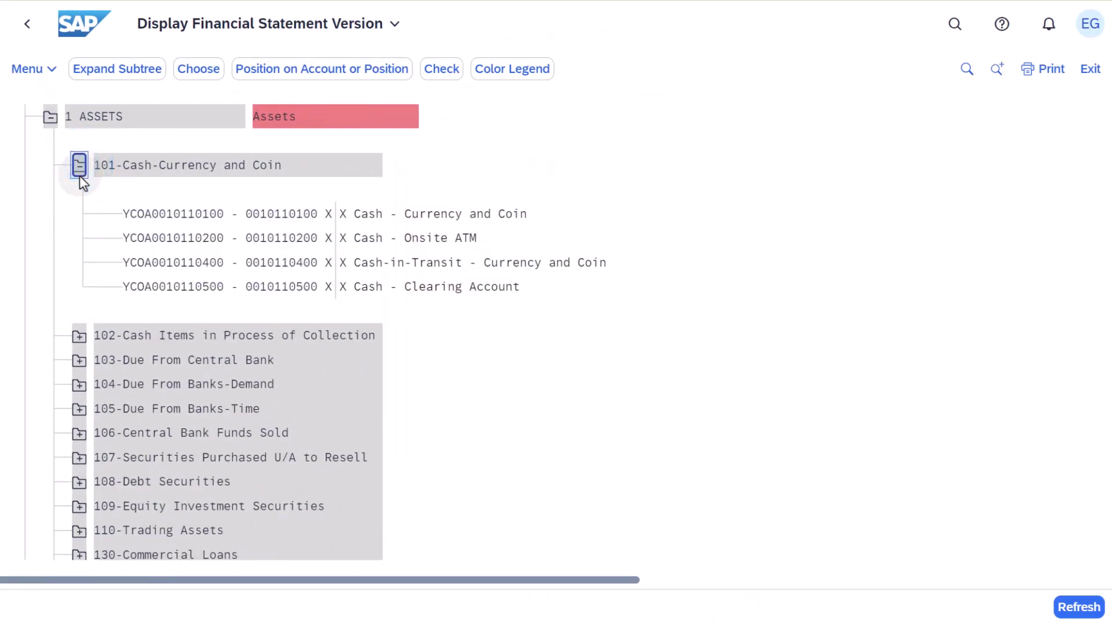
click(81, 336)
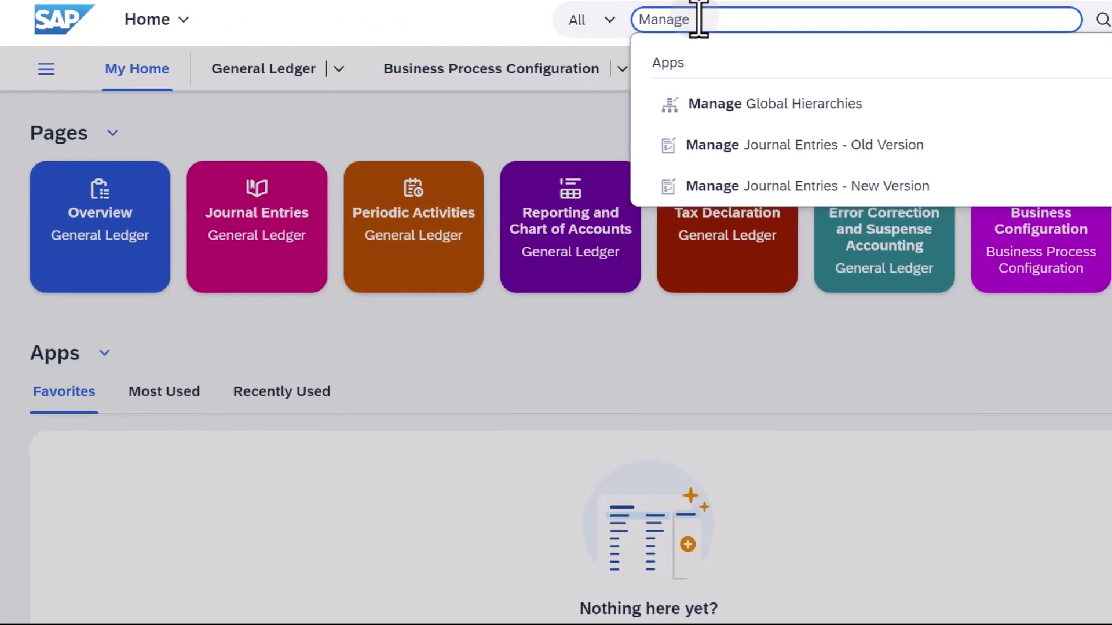
- Open Manage G/L Account Master Data via a 'G/L' search and choose chart of accounts YCOA
text(G/L)
click(702, 96)
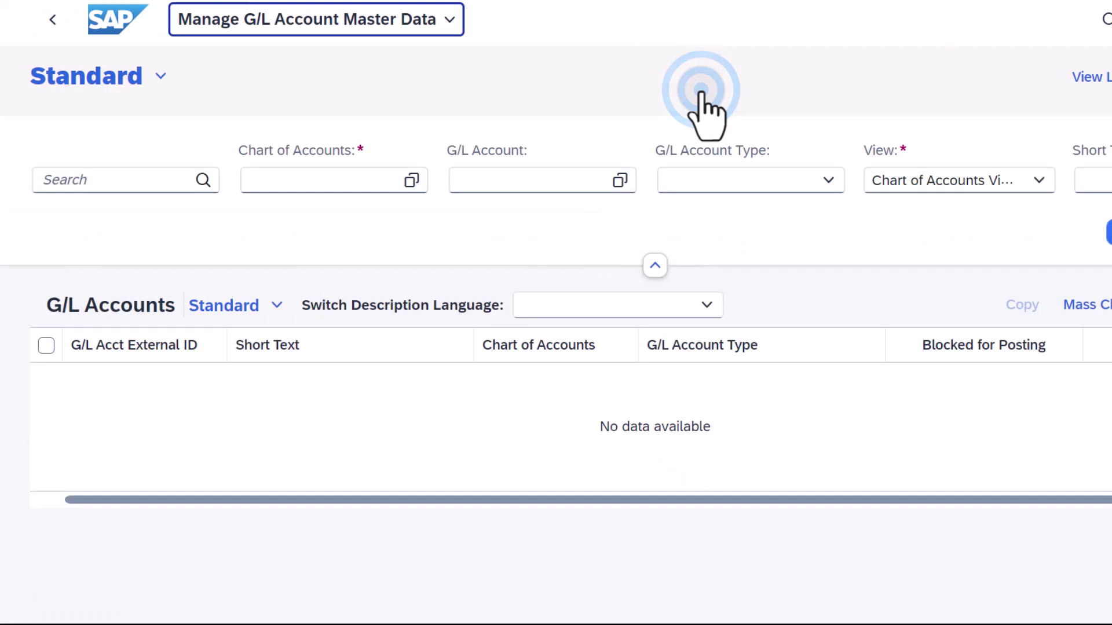
click(412, 180)
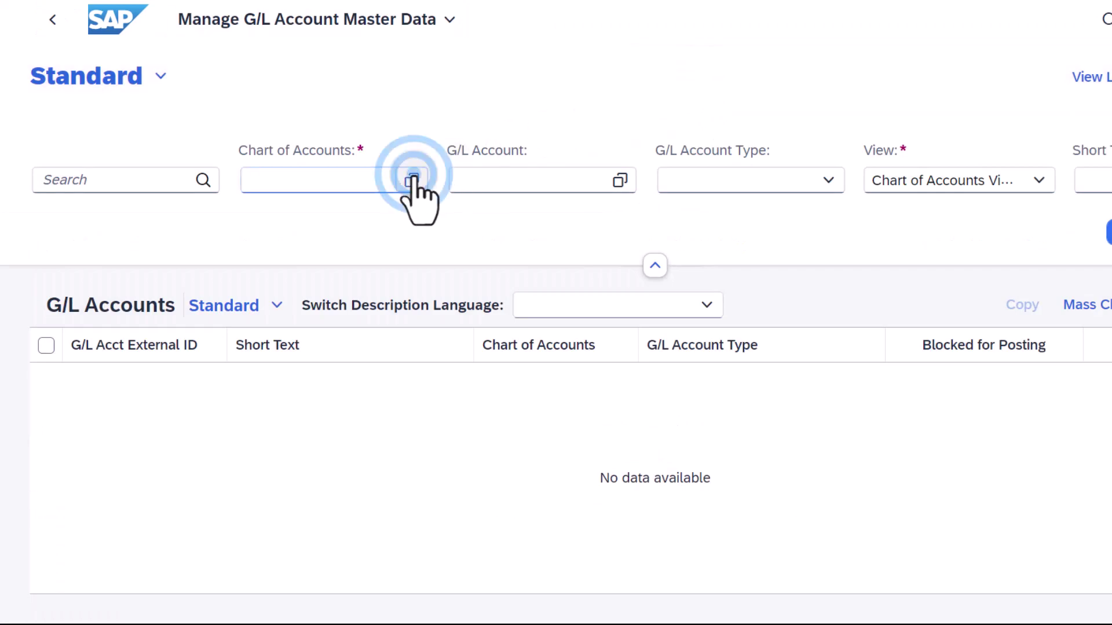
click(149, 224)
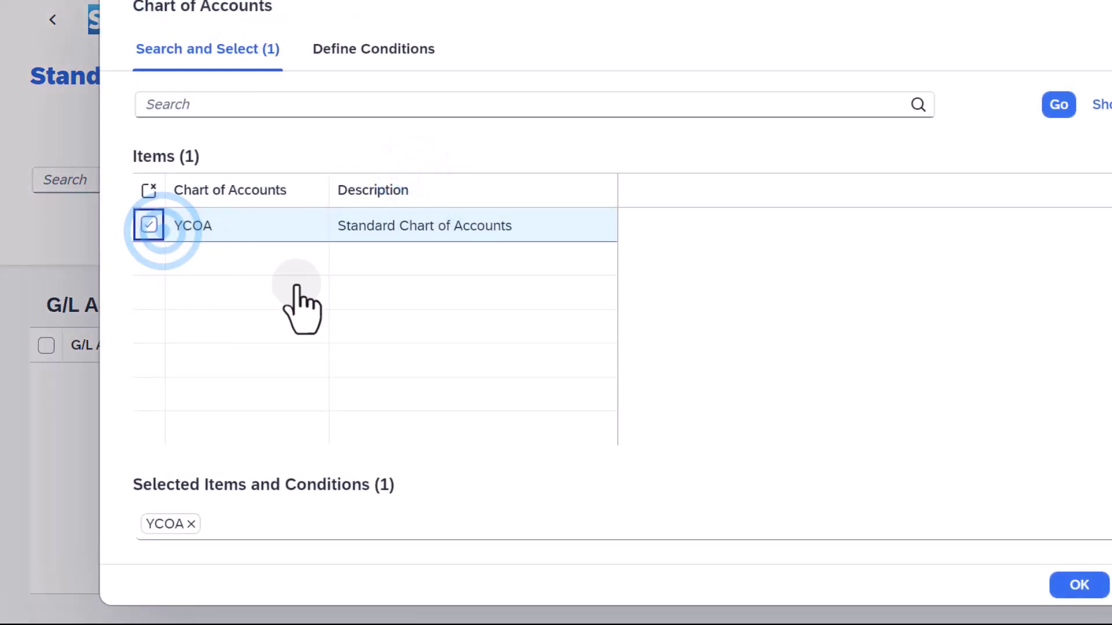
click(1079, 586)
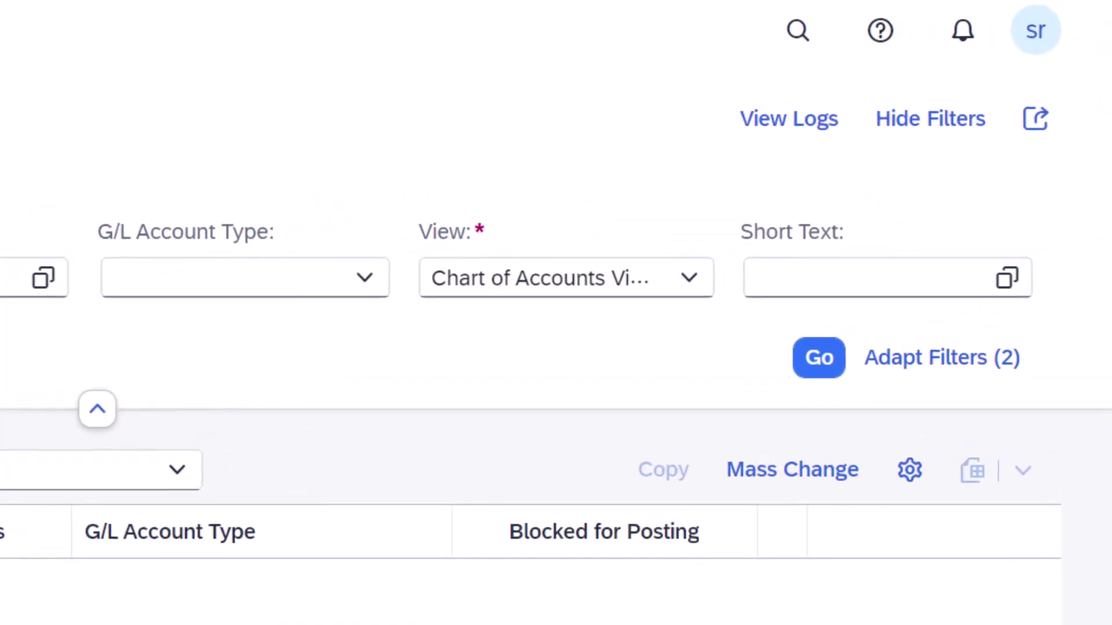
- Add an Account Group filter set to BAKO, BECC and BERG, listing 588 accounts
click(950, 359)
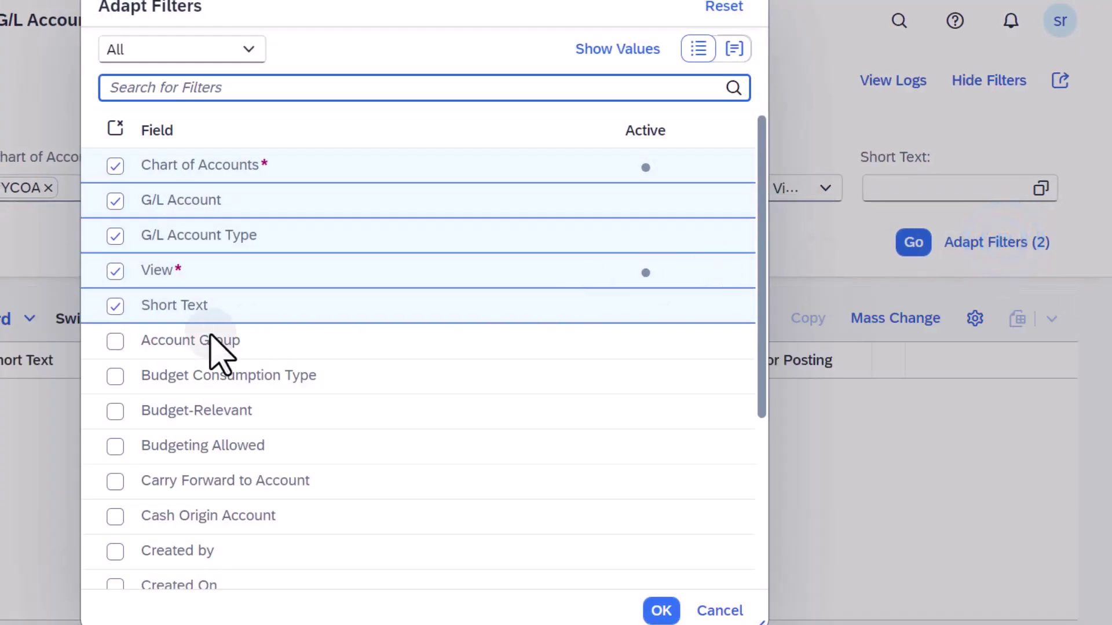
click(115, 342)
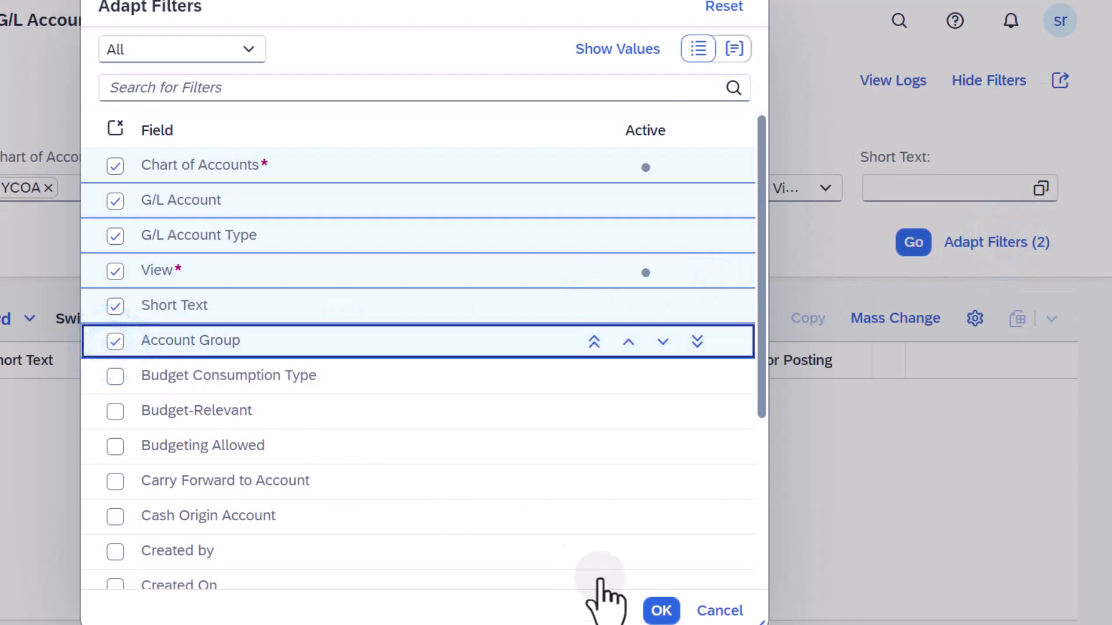
click(662, 610)
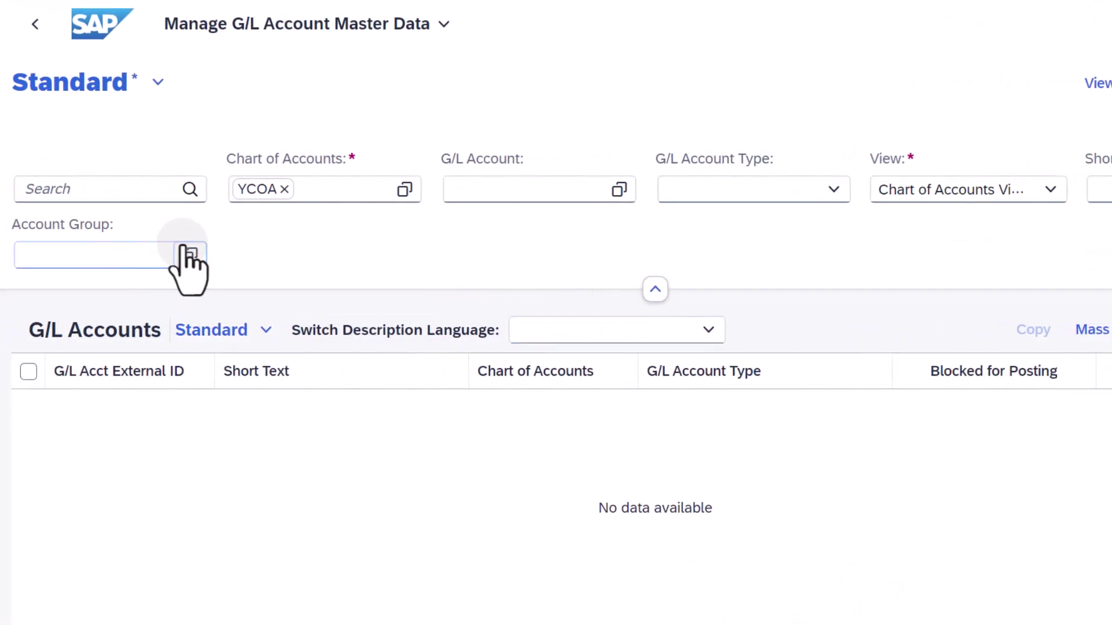
click(190, 255)
click(134, 305)
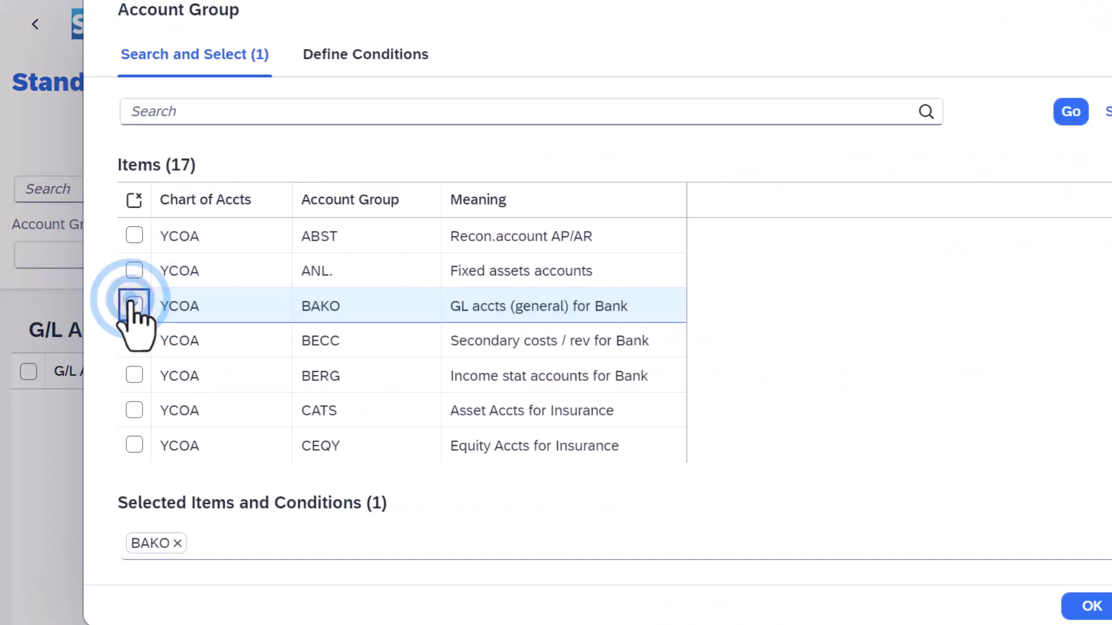
click(134, 340)
click(134, 375)
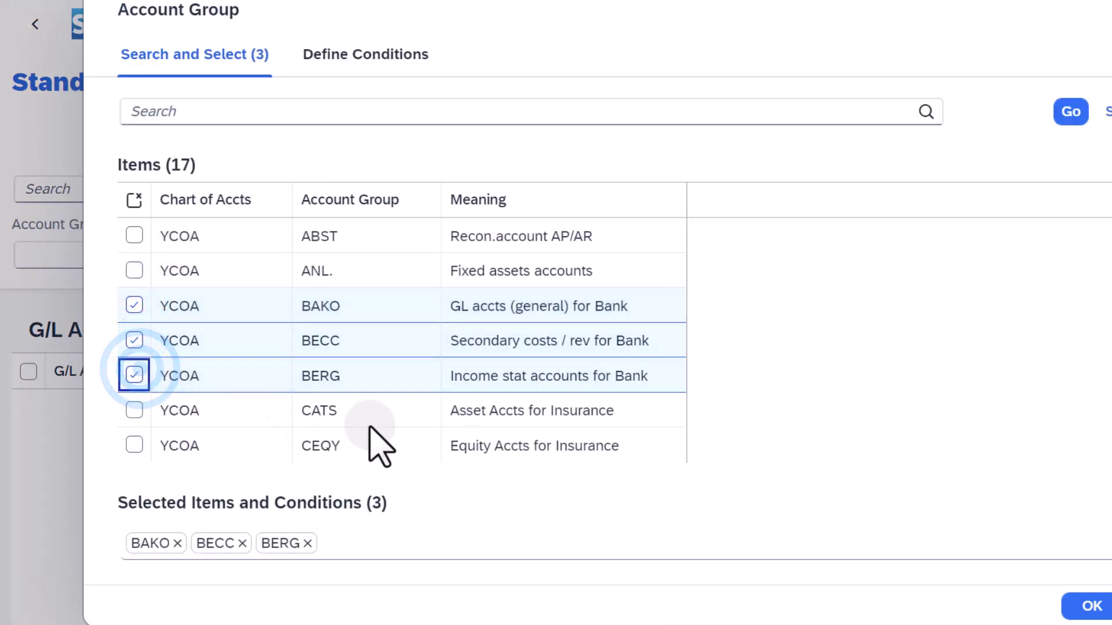
click(1054, 589)
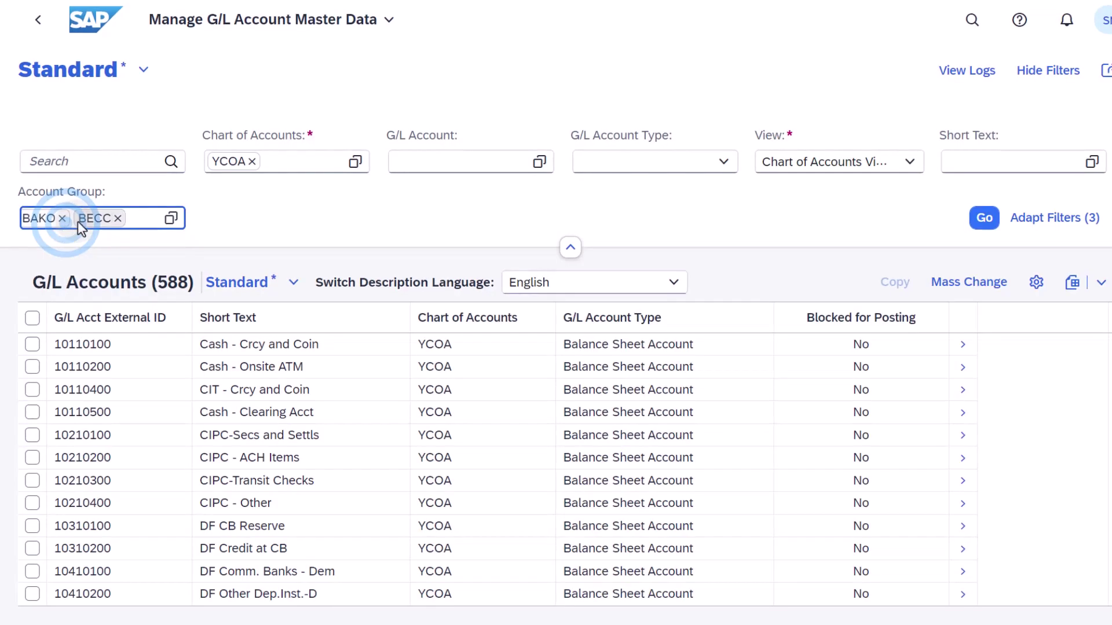
- Remove BECC and BAKO from the Account Group filter so all 1,717 accounts show
click(119, 219)
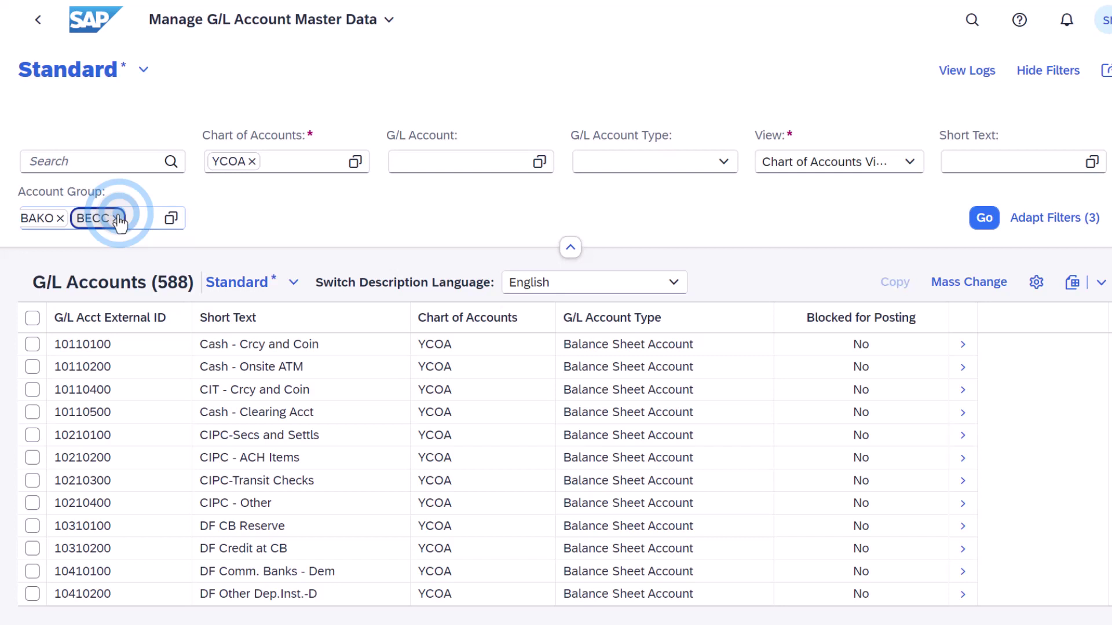
click(118, 218)
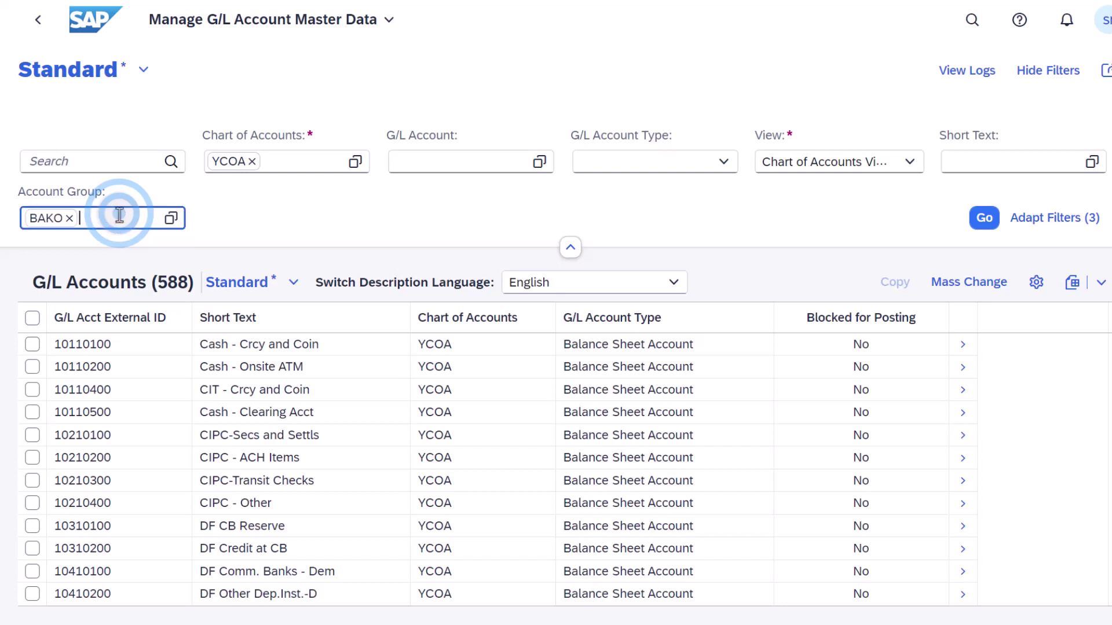
click(69, 218)
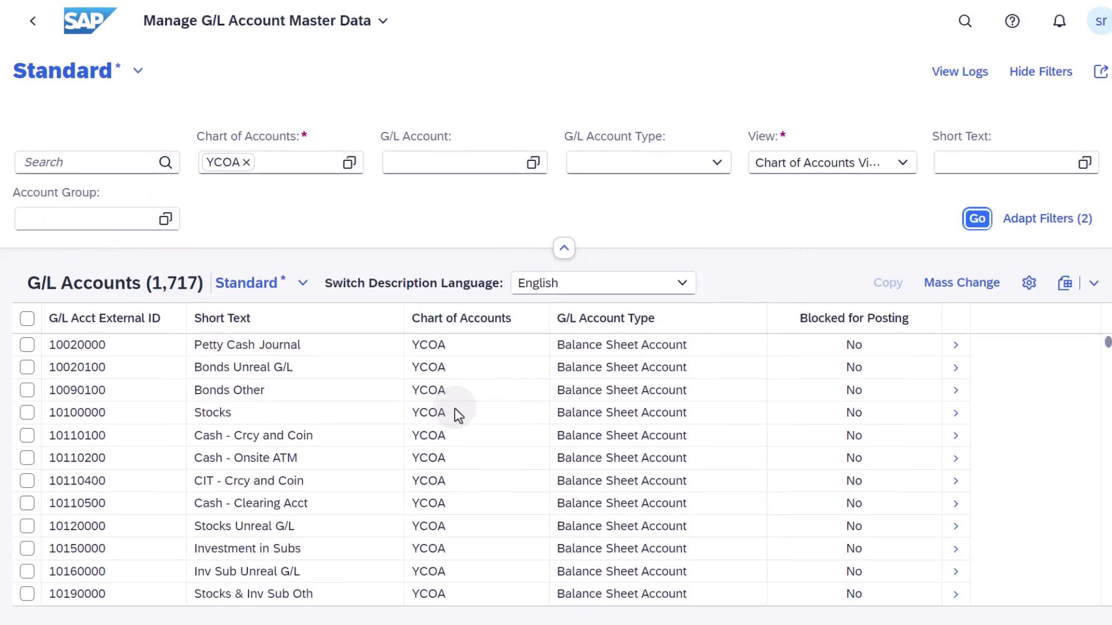
- Add the Account Group and G/L Account Not Used columns to the accounts table
click(1026, 284)
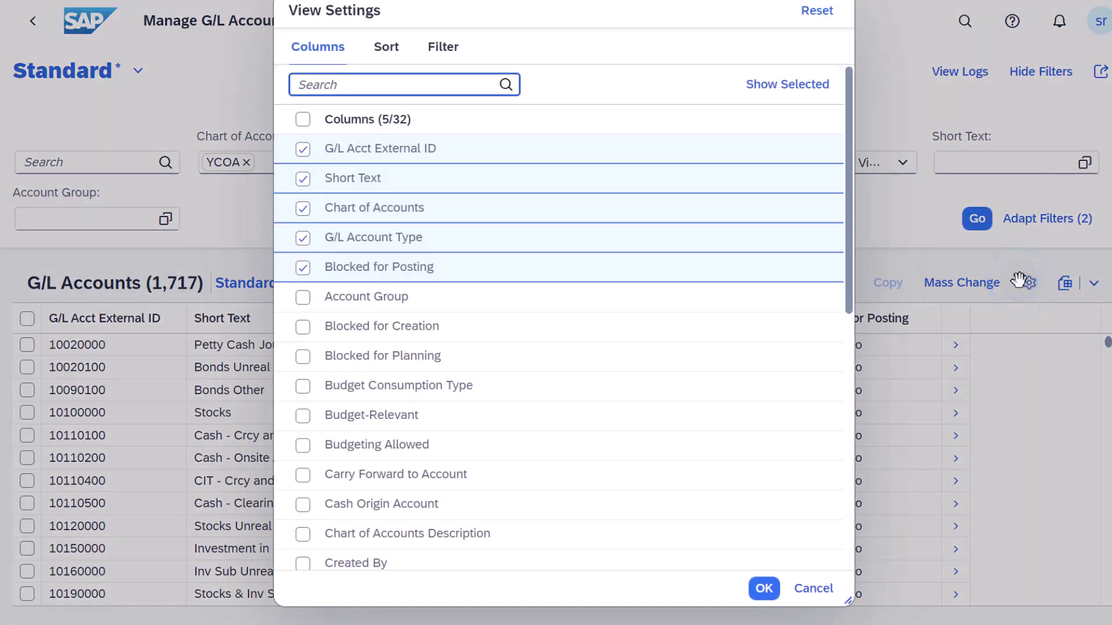
click(303, 297)
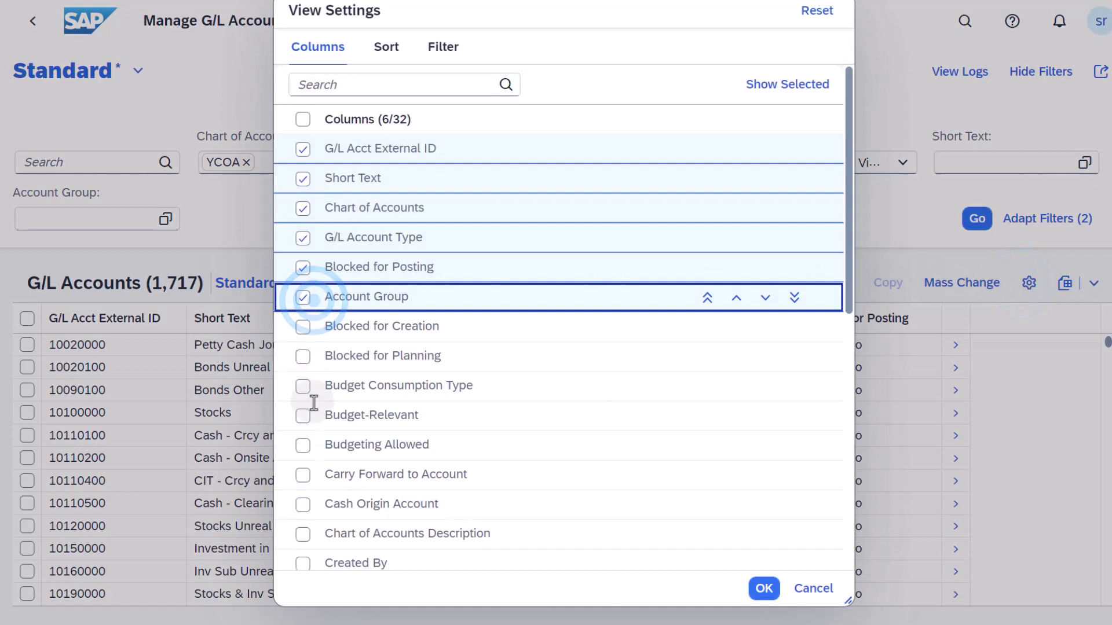
scroll(304, 440, down, 5)
click(302, 469)
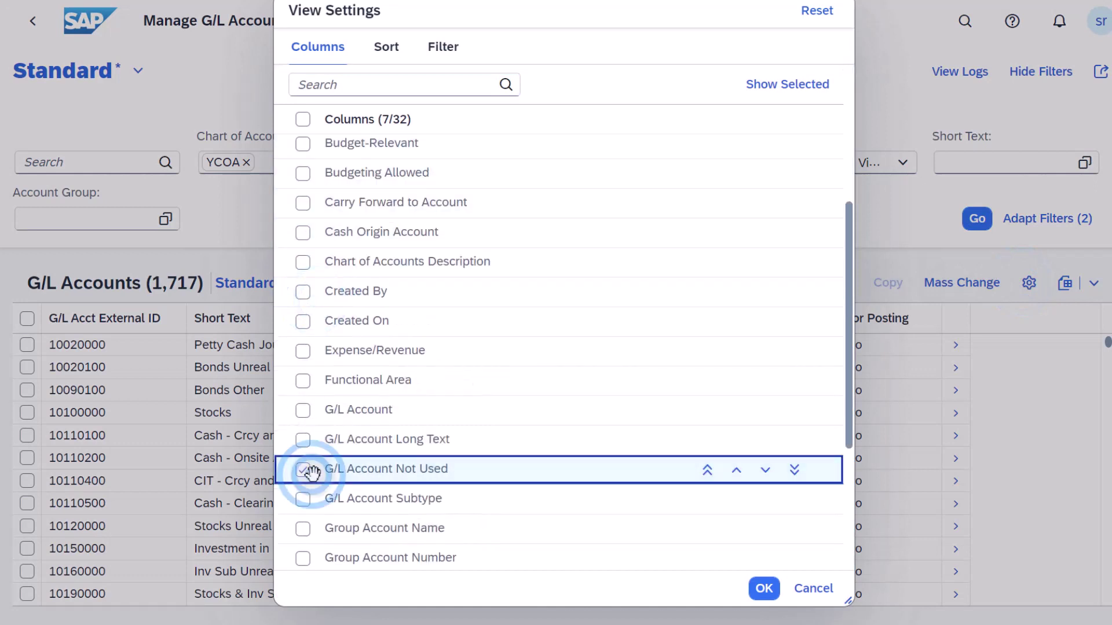
click(753, 590)
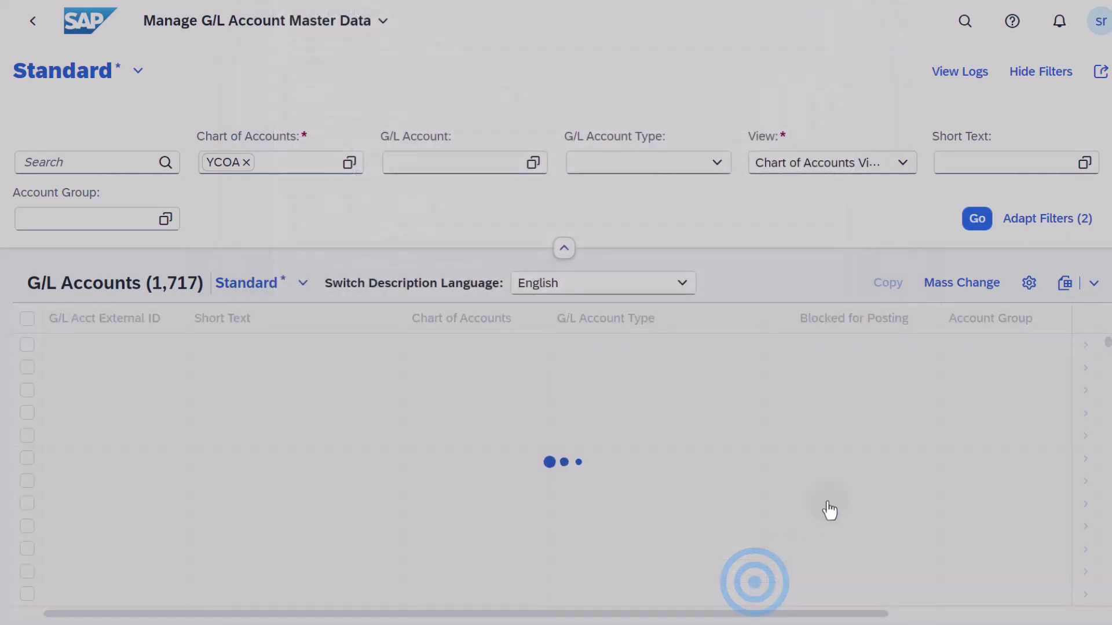
- Start a custom 'does not contain' condition in the Account Group column filter
click(985, 322)
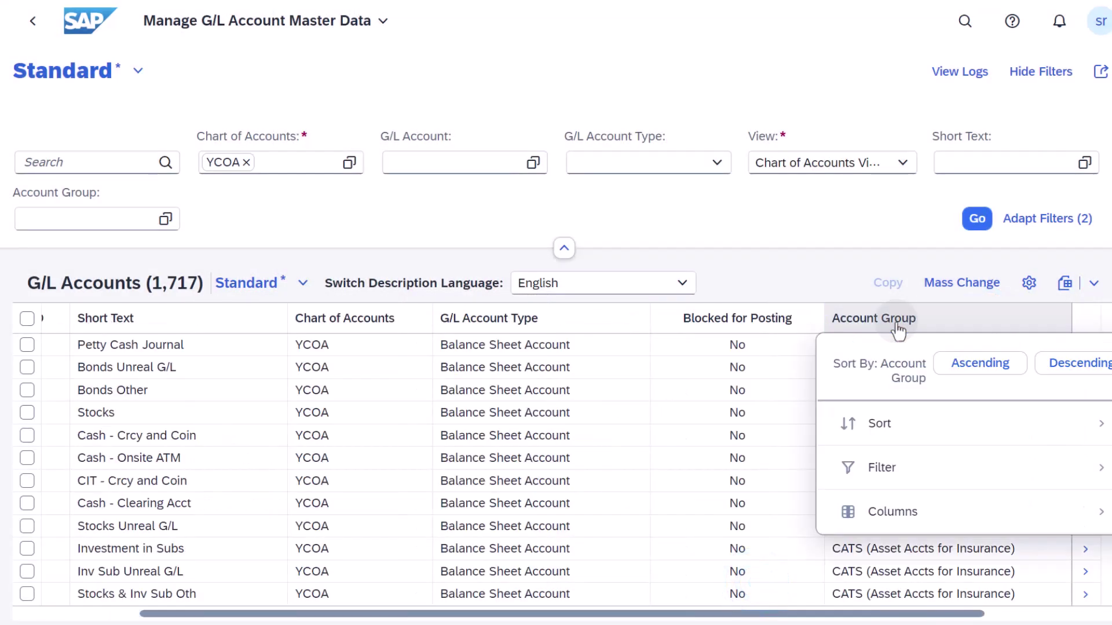
click(881, 477)
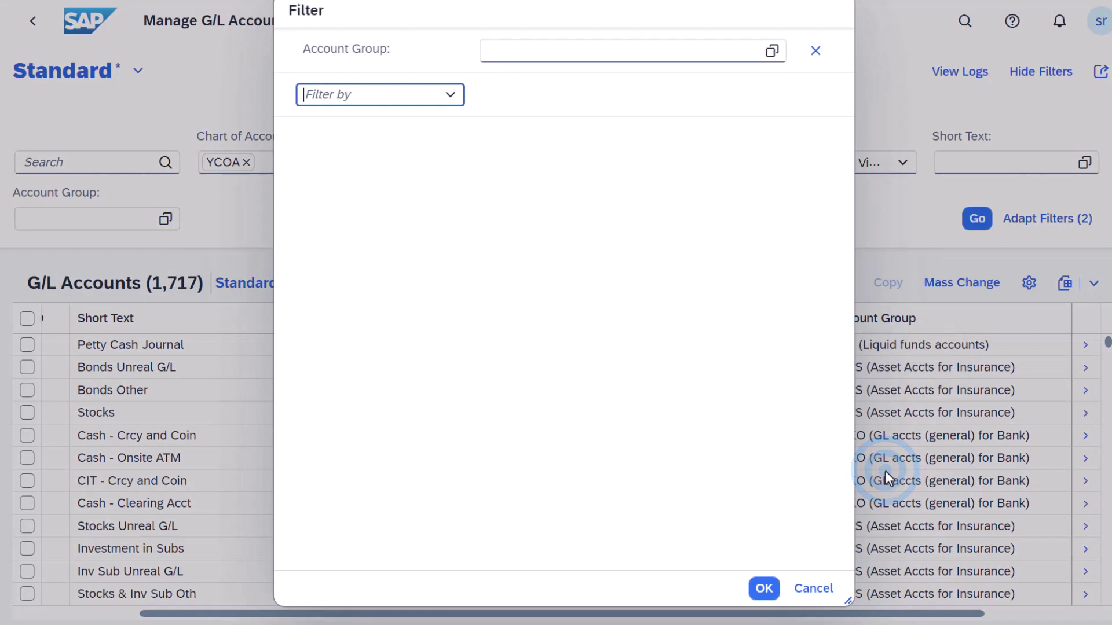
click(772, 50)
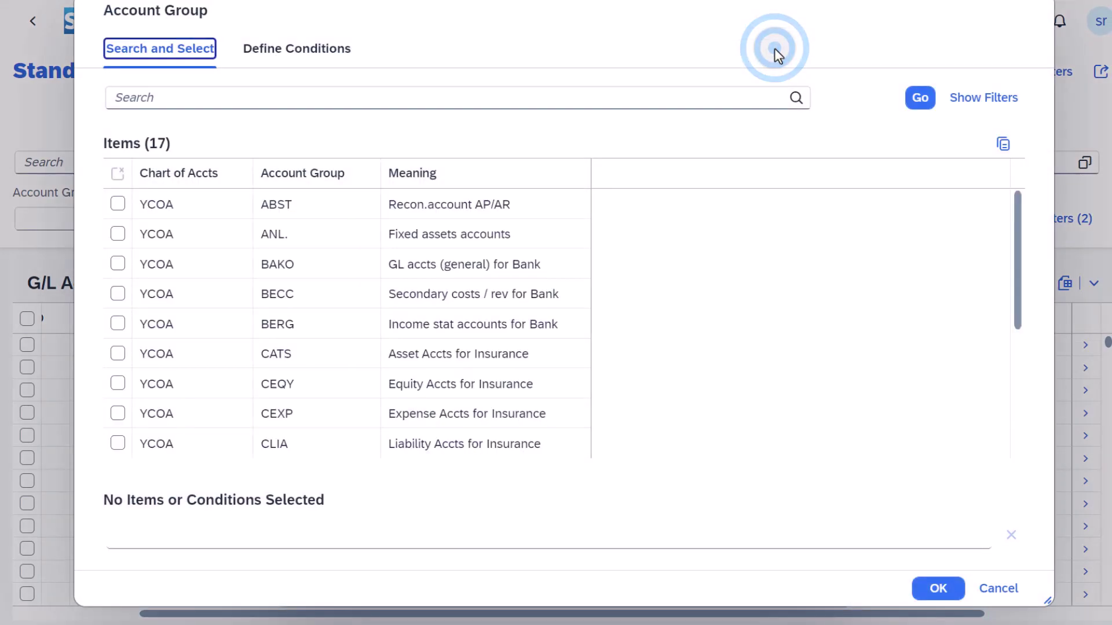
click(299, 62)
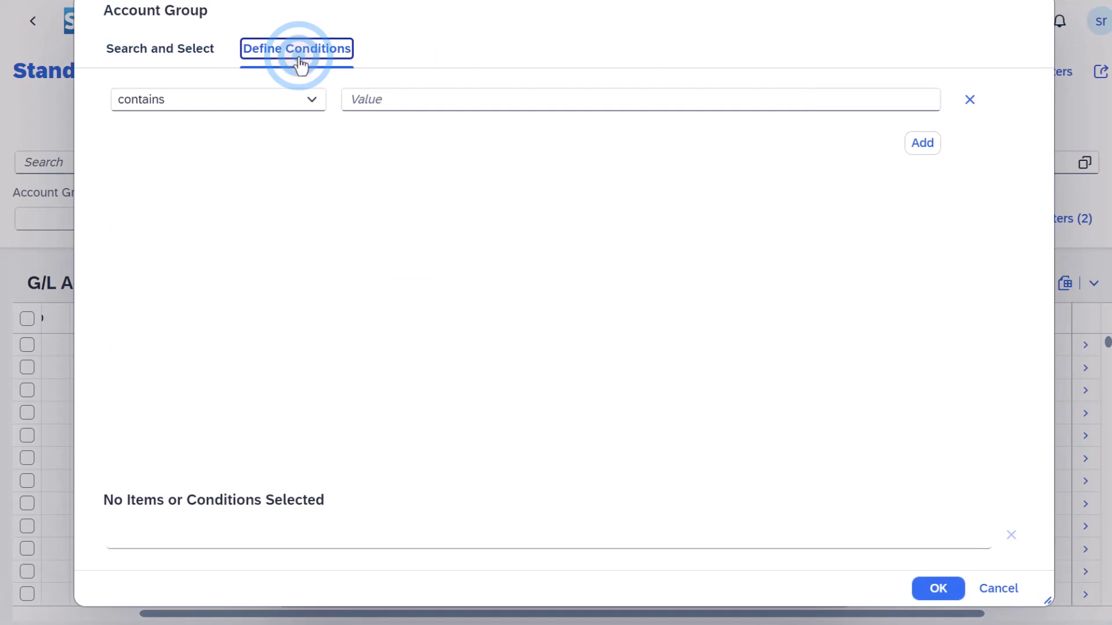
click(299, 96)
click(232, 493)
- Enter exclusion conditions for account groups BAKO, BERG and BECC and confirm them
click(427, 97)
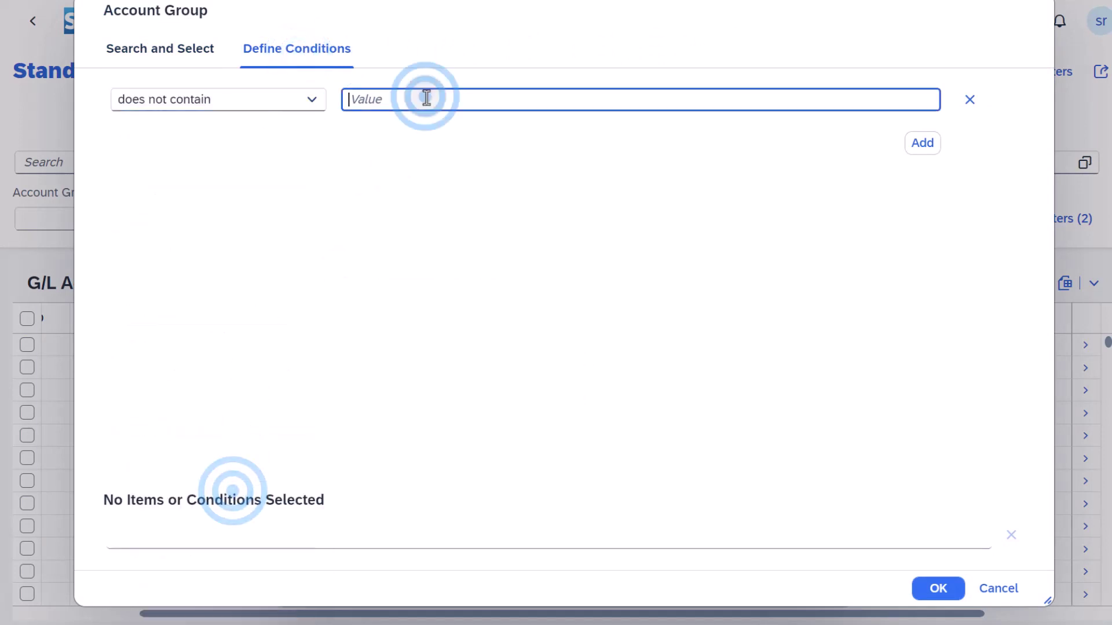
text(BAKO)
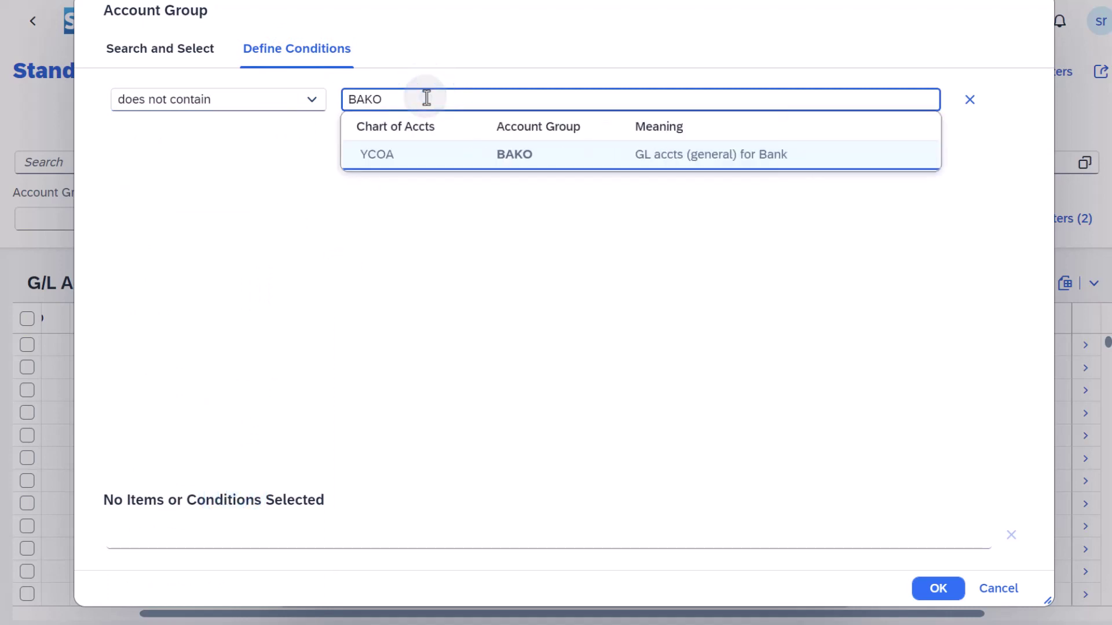
click(423, 154)
click(909, 142)
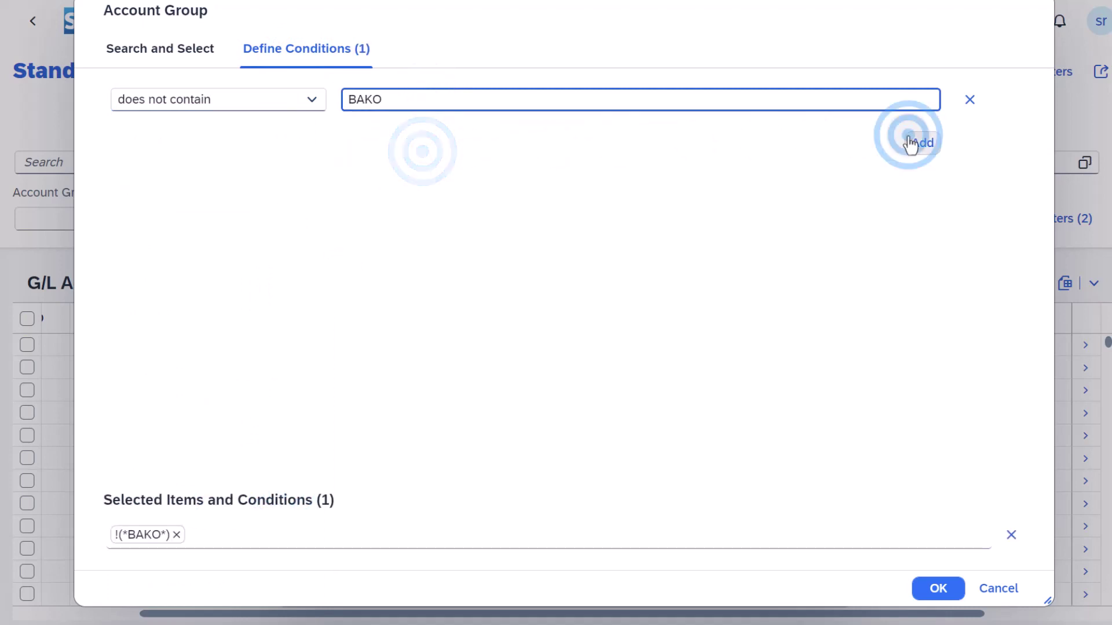
click(831, 133)
text(BERG)
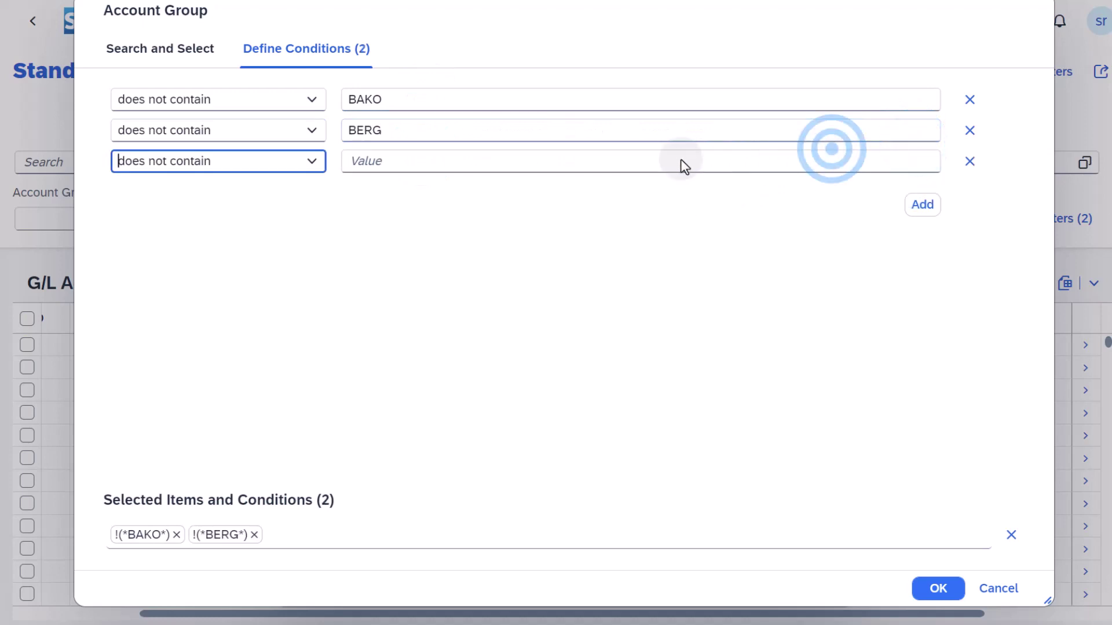
click(619, 163)
text(BECC)
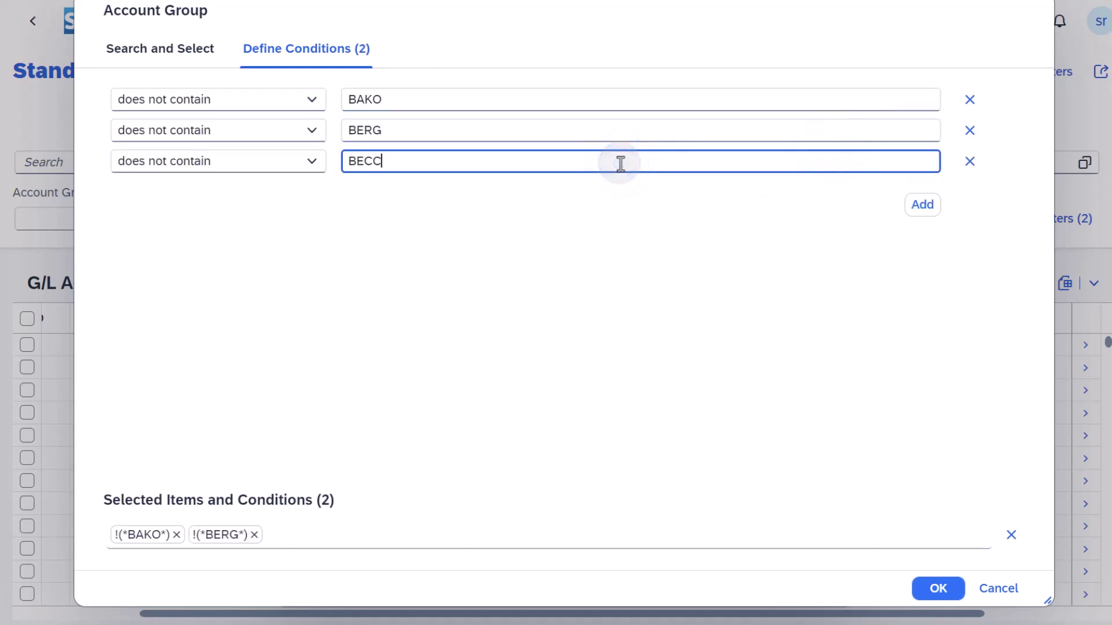
click(571, 217)
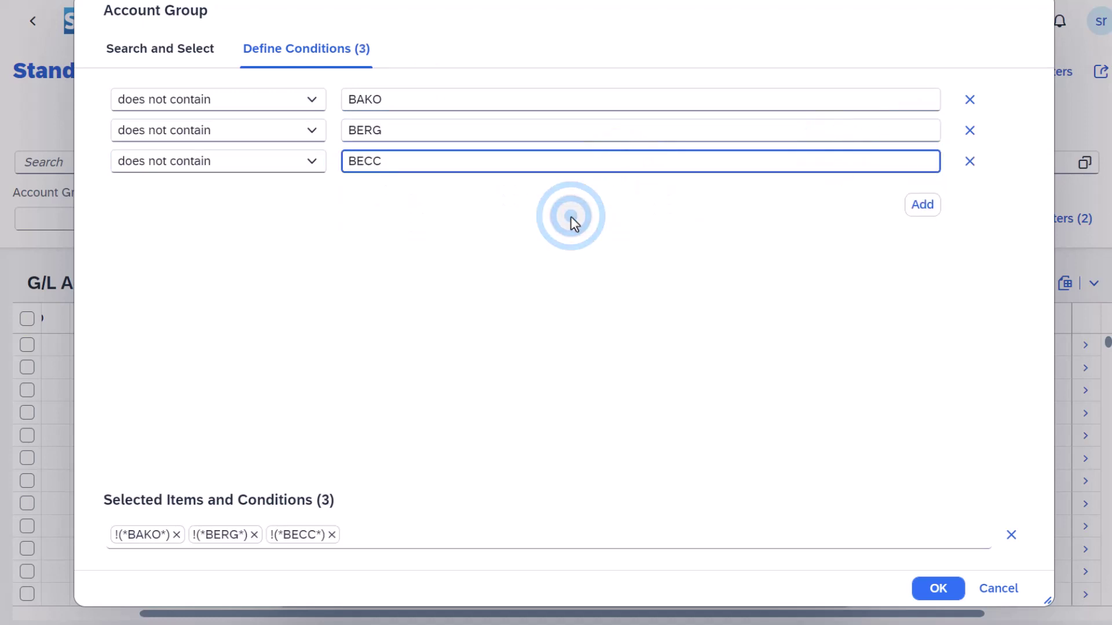
click(935, 596)
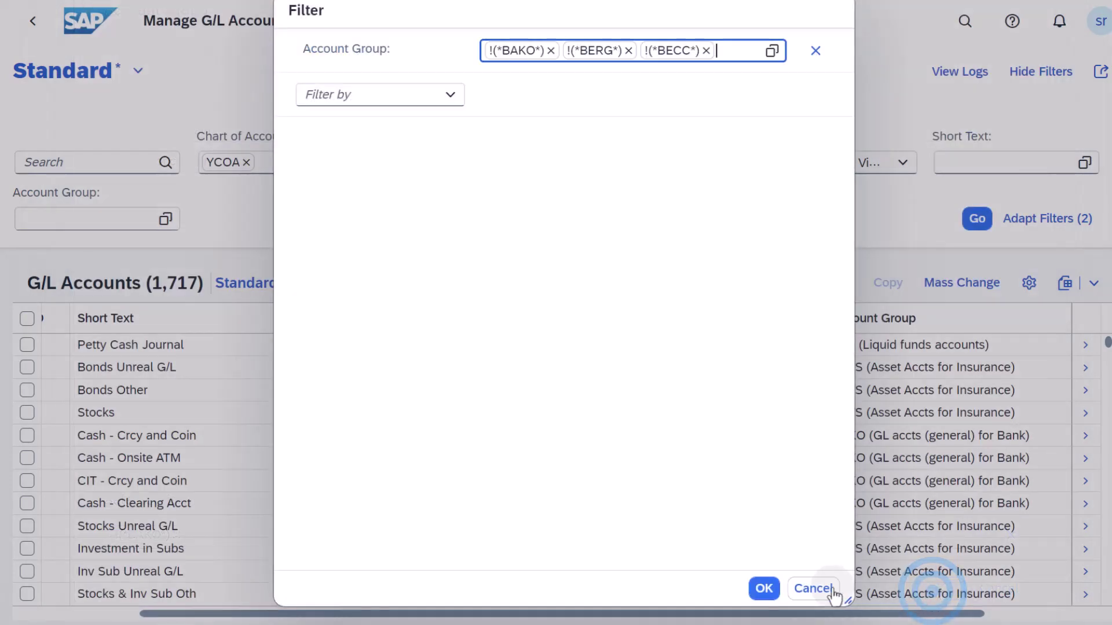
- Apply the filter to show 1,129 accounts and start Mass Change – Other Attributes for all of them
click(764, 590)
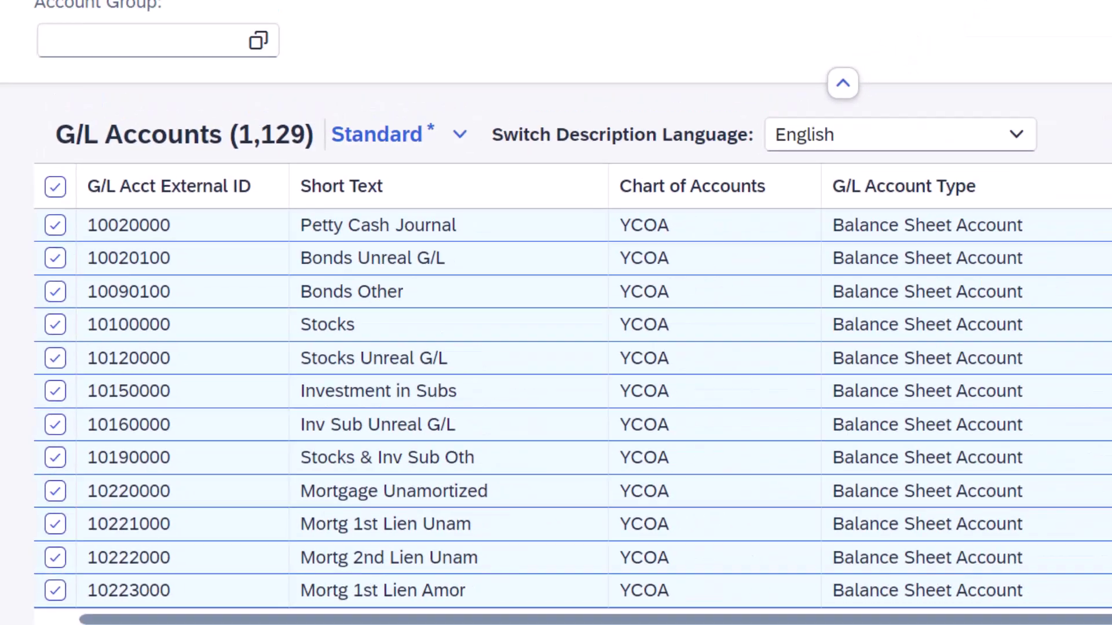
click(963, 281)
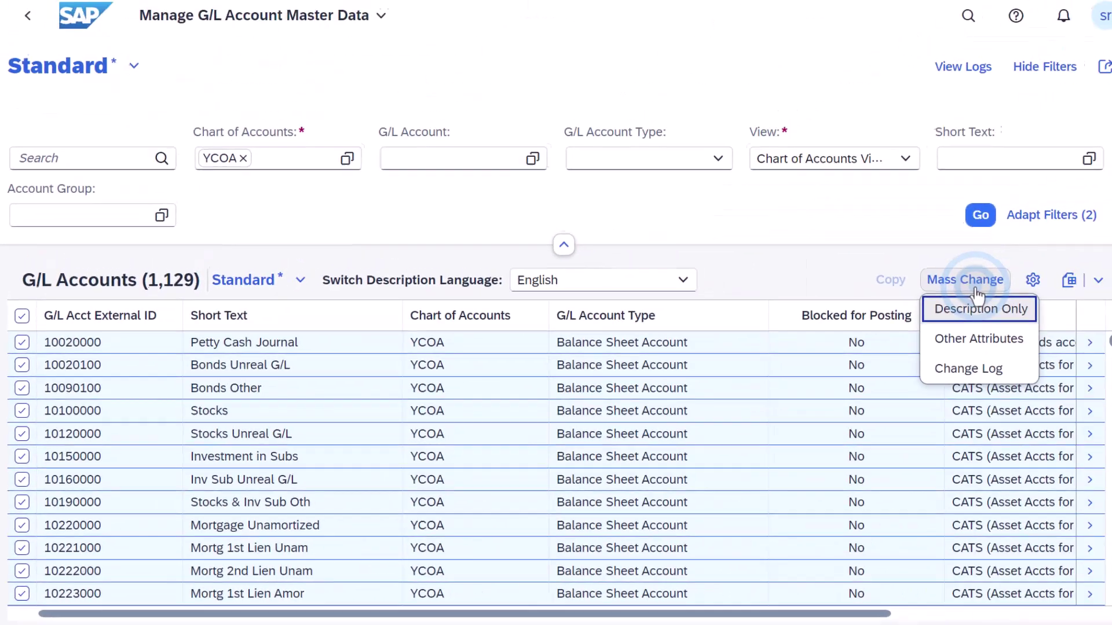
click(961, 340)
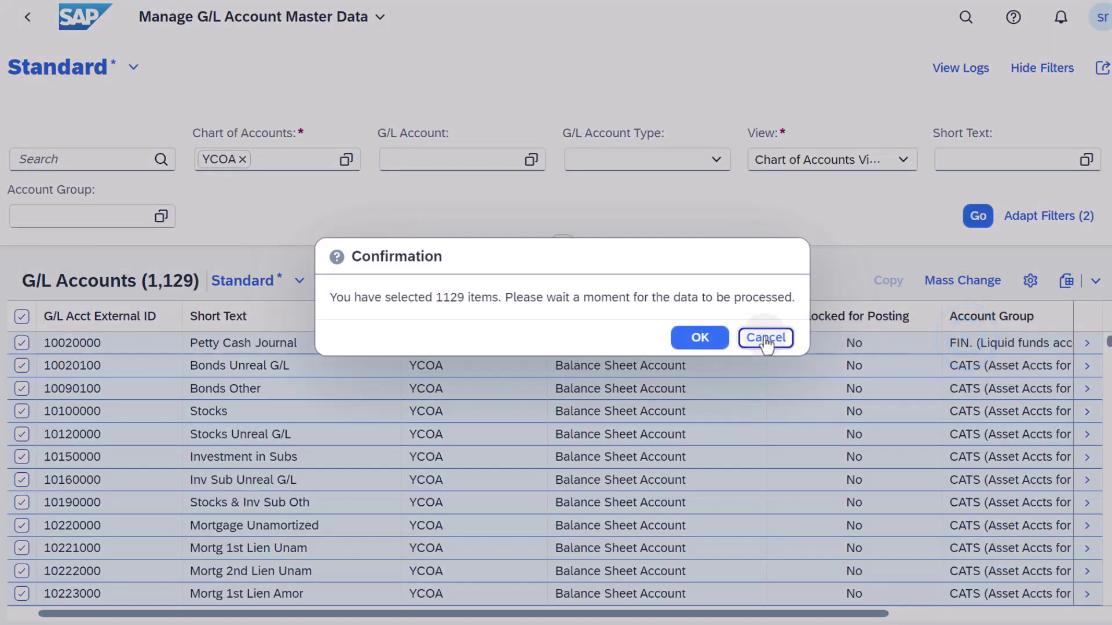
click(697, 337)
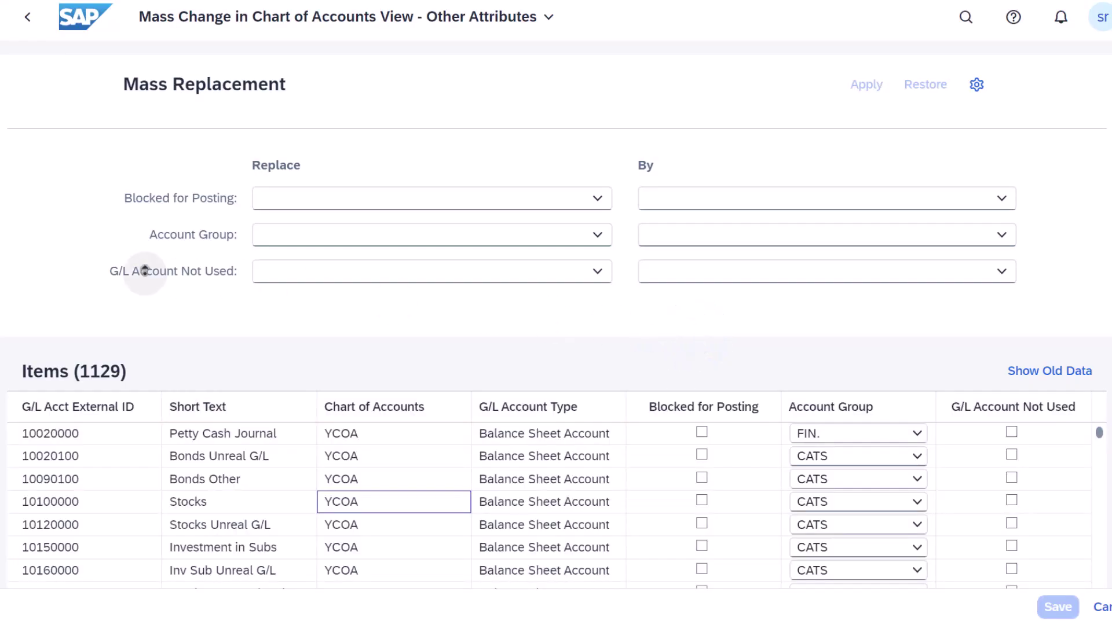
- Replace G/L Account Not Used value No with Yes and apply it to all accounts
click(110, 270)
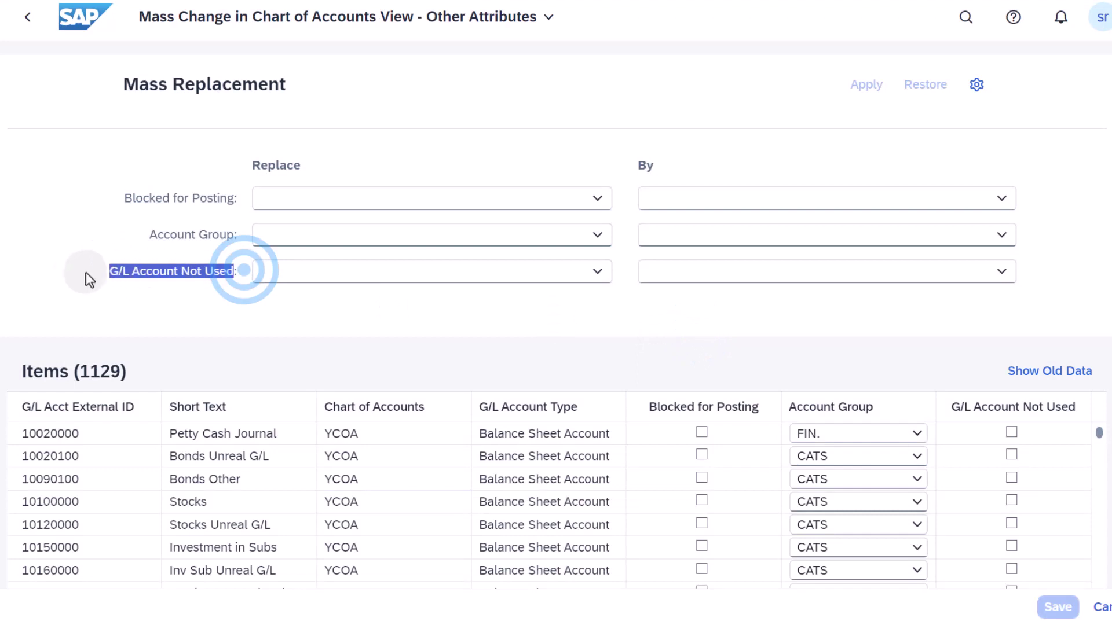
click(290, 267)
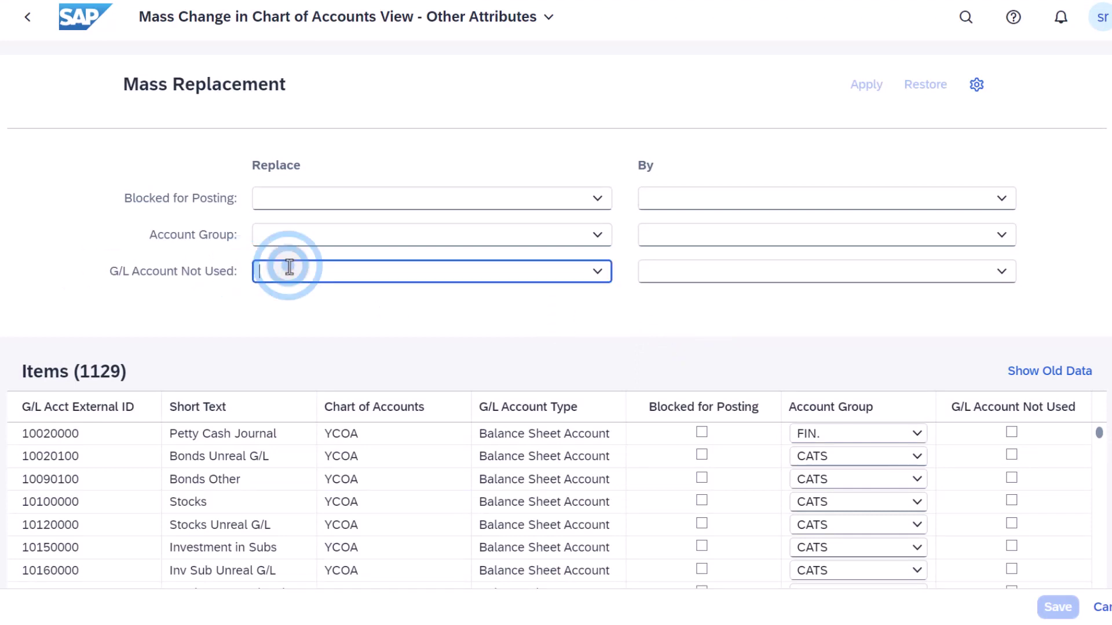
click(601, 271)
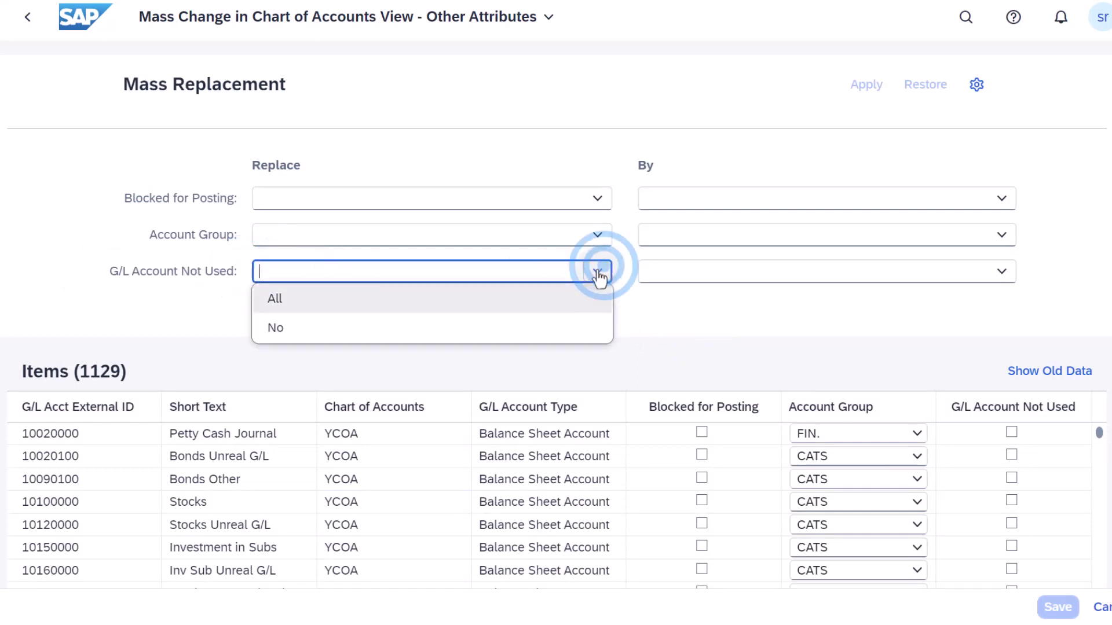
click(477, 326)
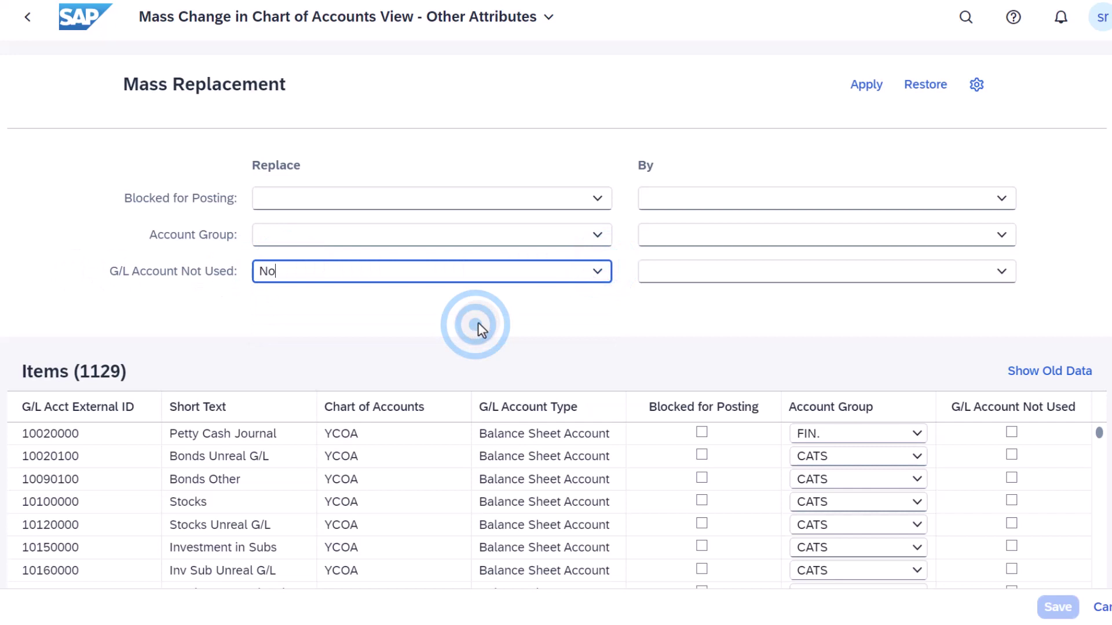
click(643, 164)
click(677, 277)
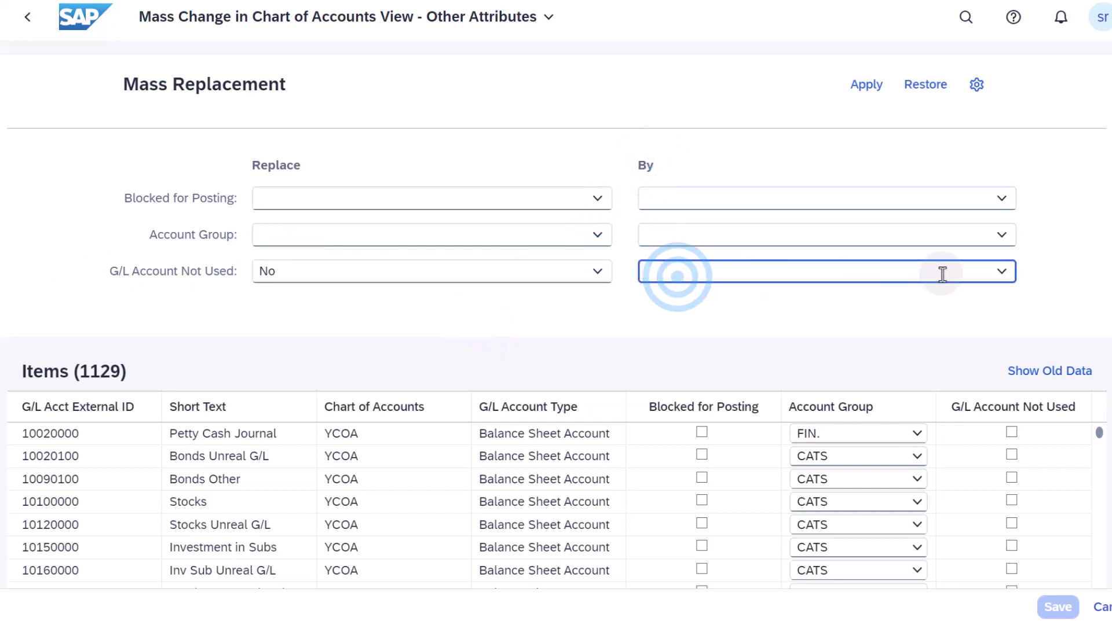
click(1002, 271)
click(677, 312)
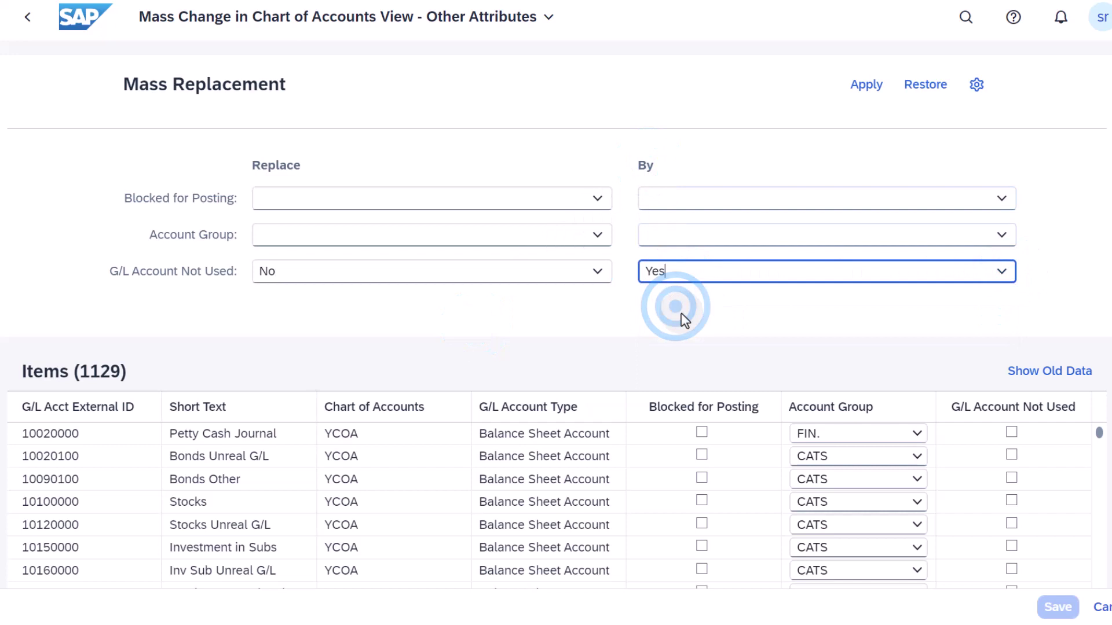
click(870, 90)
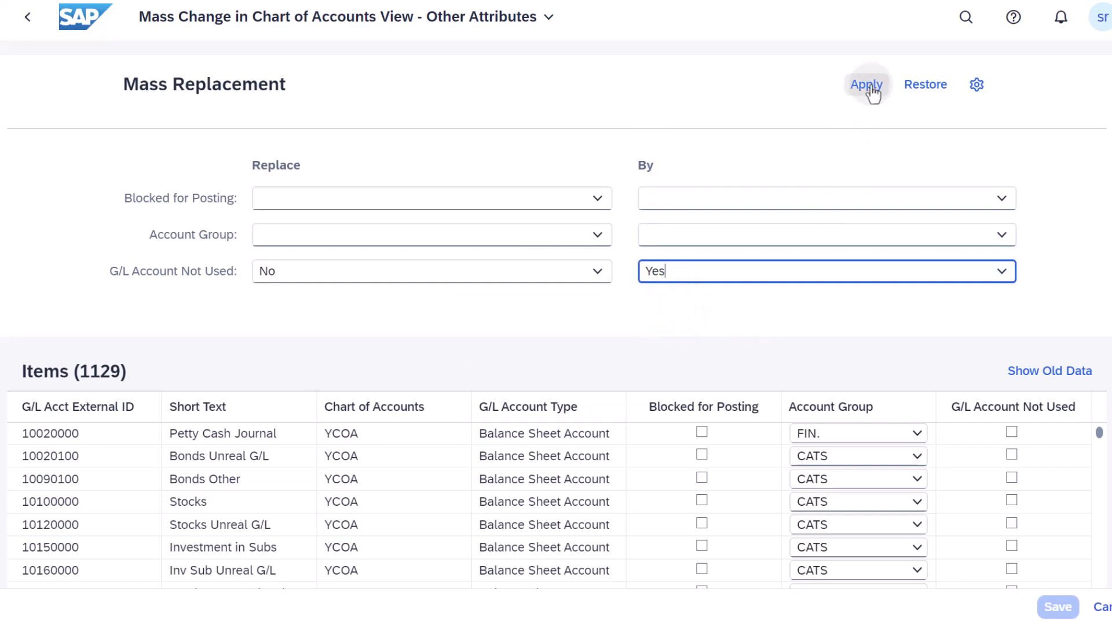